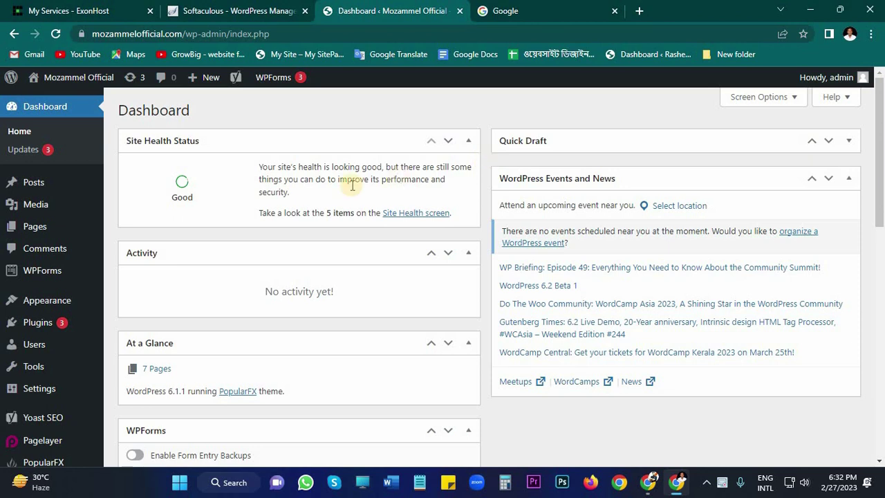
Show the account details on the Google page and highlight the signed-in account's e-mail address.
{"action": "left_click", "coordinate": [522, 9]}
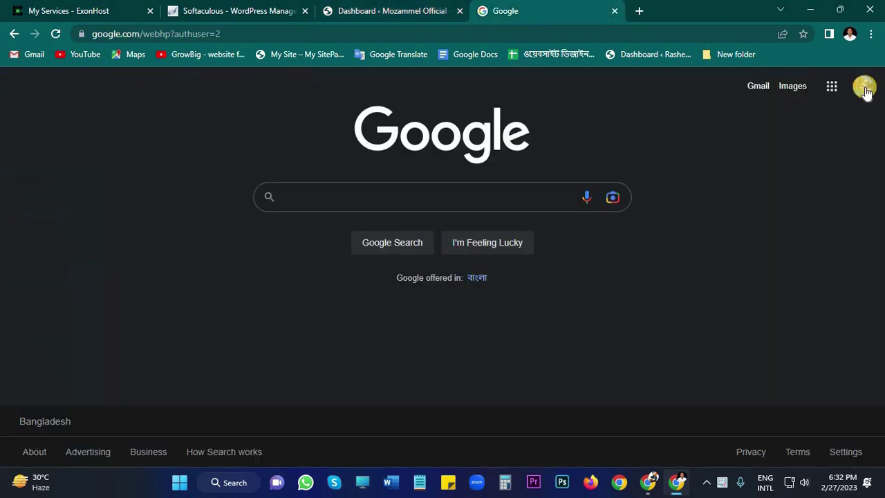
{"action": "left_click", "coordinate": [862, 86]}
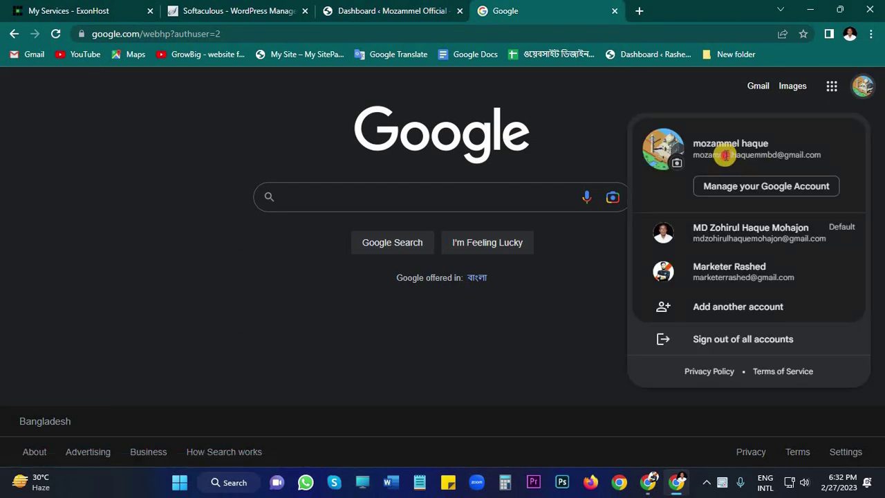
{"action": "triple_click", "coordinate": [724, 155]}
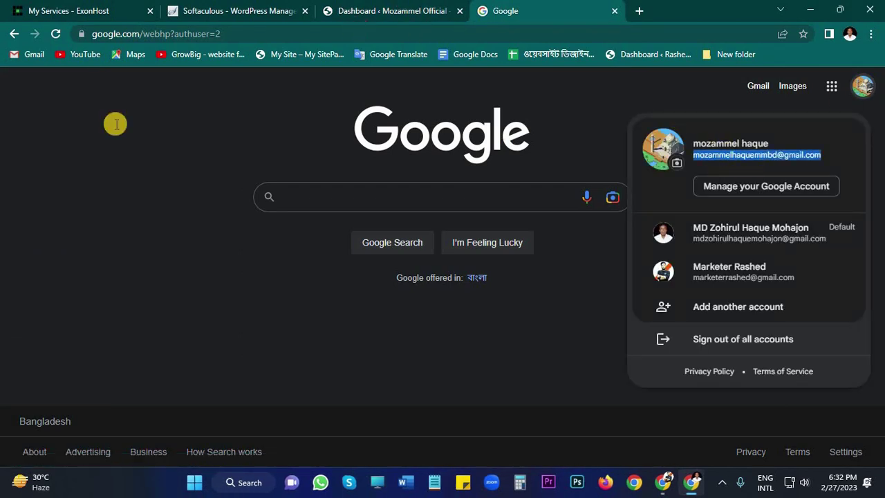
Open the admin's WordPress user profile and examine the e-mail under Contact Info.
{"action": "key", "text": "ctrl+shift+Tab"}
{"action": "scroll", "coordinate": [38, 307], "scroll_direction": "down", "scroll_amount": 1}
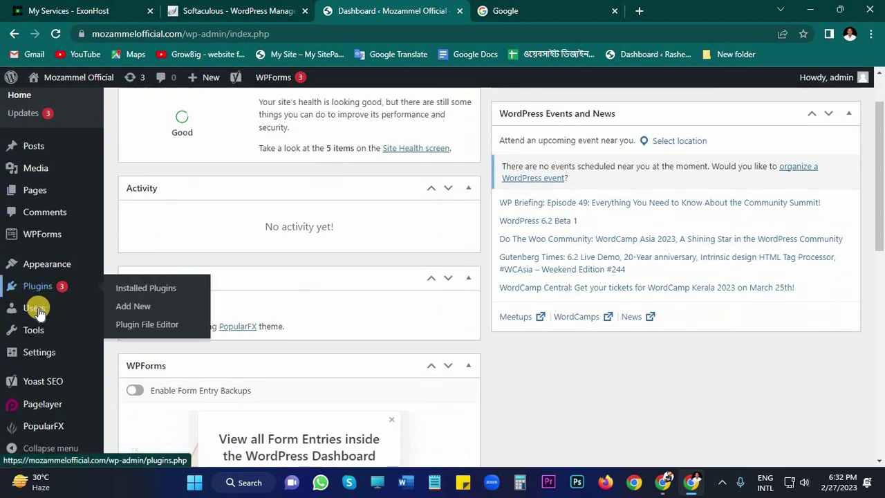
{"action": "mouse_move", "coordinate": [34, 307]}
{"action": "left_click", "coordinate": [131, 345]}
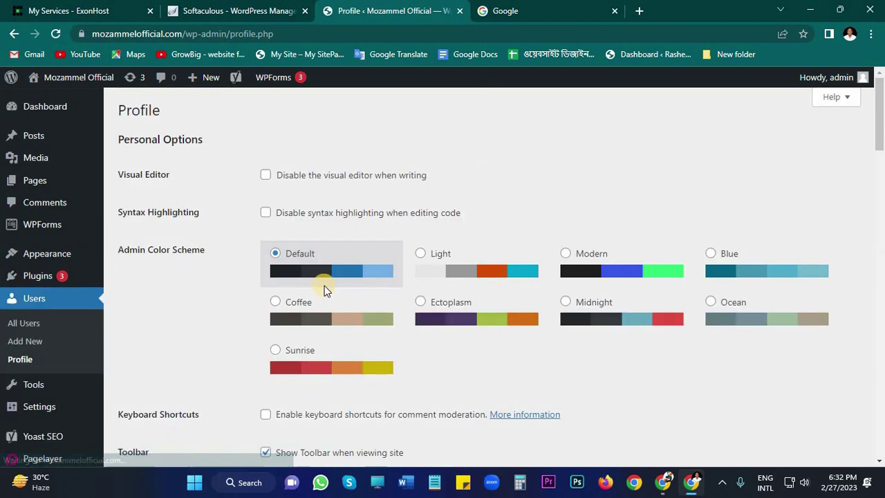
{"action": "scroll", "coordinate": [324, 283], "scroll_direction": "down", "scroll_amount": 5}
{"action": "scroll", "coordinate": [335, 282], "scroll_direction": "down", "scroll_amount": 4}
{"action": "left_click_drag", "start_coordinate": [267, 168], "coordinate": [425, 168]}
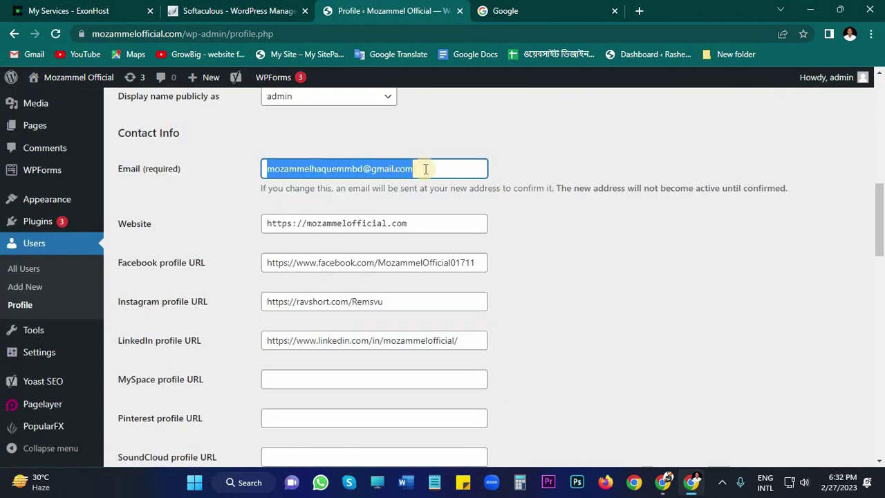
{"action": "left_click", "coordinate": [422, 169]}
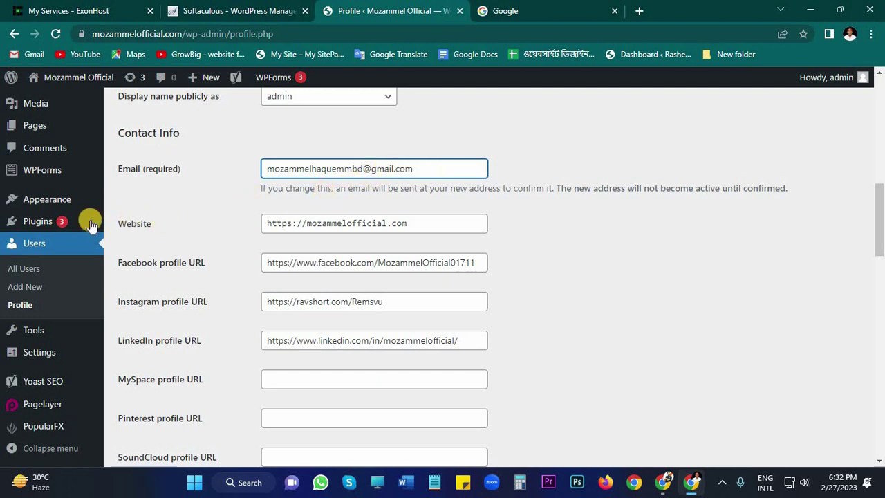
Return to the WordPress dashboard and open the live site in a new browser tab.
{"action": "scroll", "coordinate": [64, 137], "scroll_direction": "up", "scroll_amount": 2}
{"action": "scroll", "coordinate": [64, 137], "scroll_direction": "up", "scroll_amount": 3}
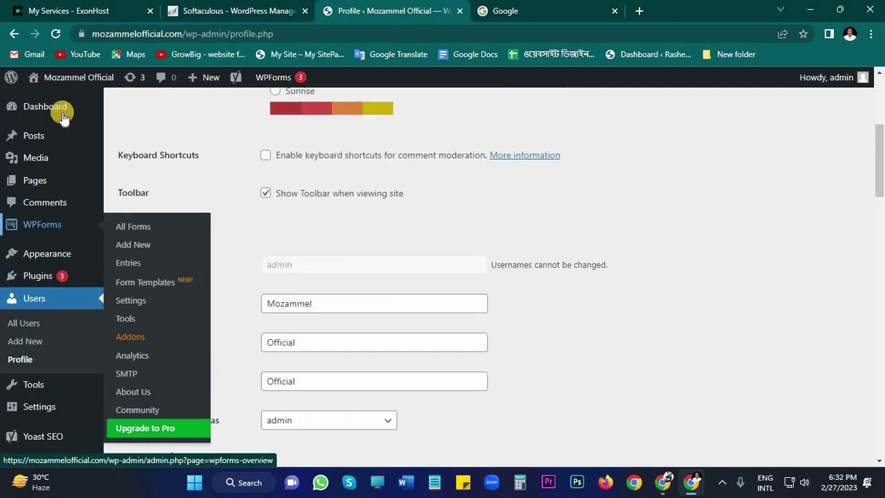
{"action": "mouse_move", "coordinate": [132, 104]}
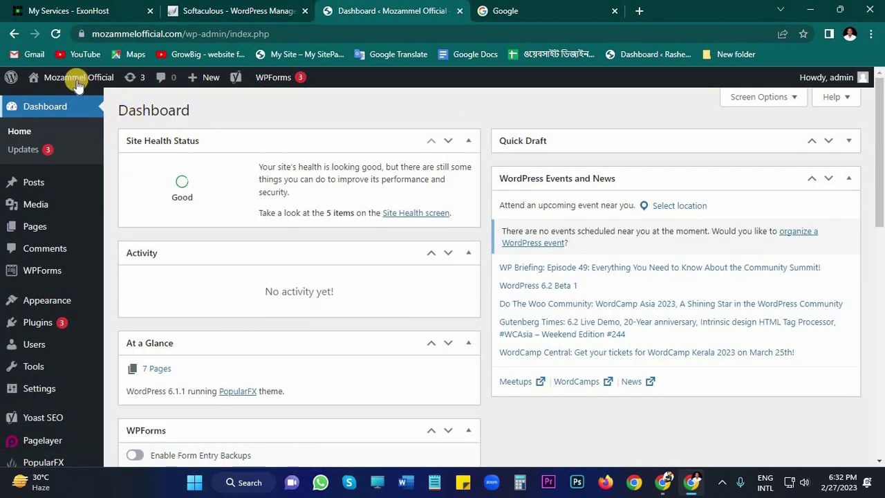
{"action": "mouse_move", "coordinate": [69, 78]}
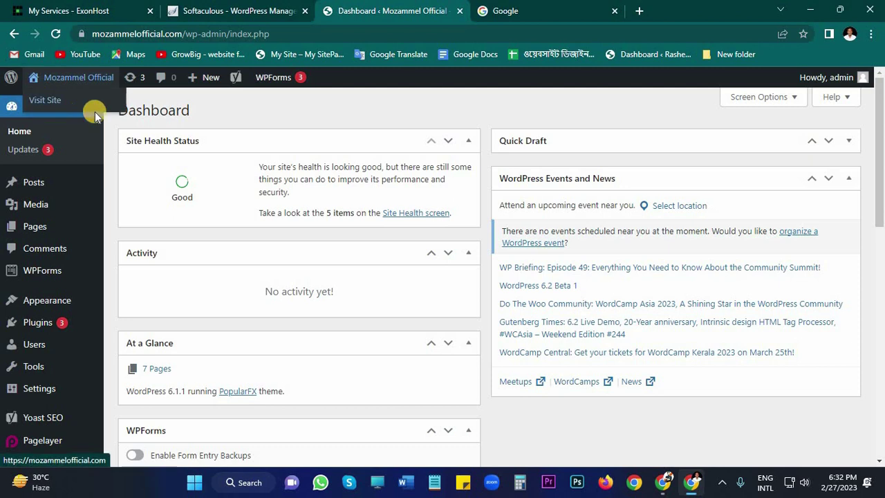
{"action": "right_click", "coordinate": [59, 100]}
{"action": "left_click", "coordinate": [89, 109]}
{"action": "key", "text": "ctrl+Tab"}
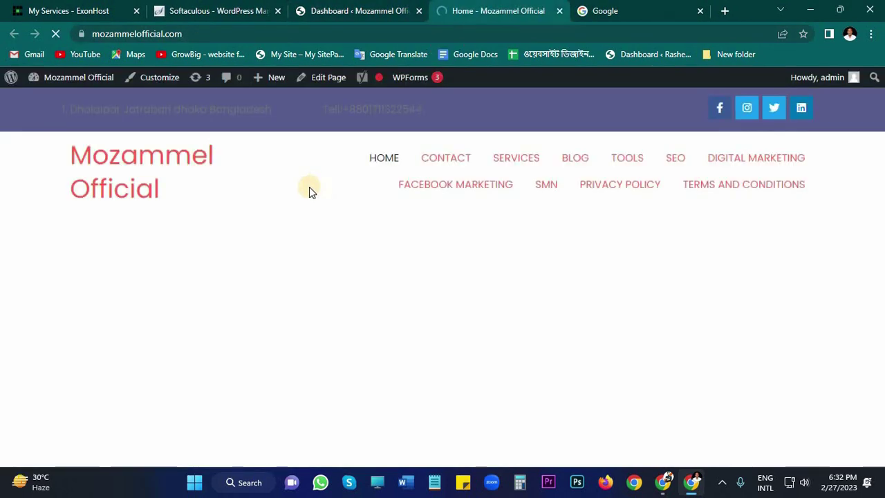
Open the PopularFX theme's header.php in WordPress's Theme File Editor.
{"action": "left_click", "coordinate": [358, 13]}
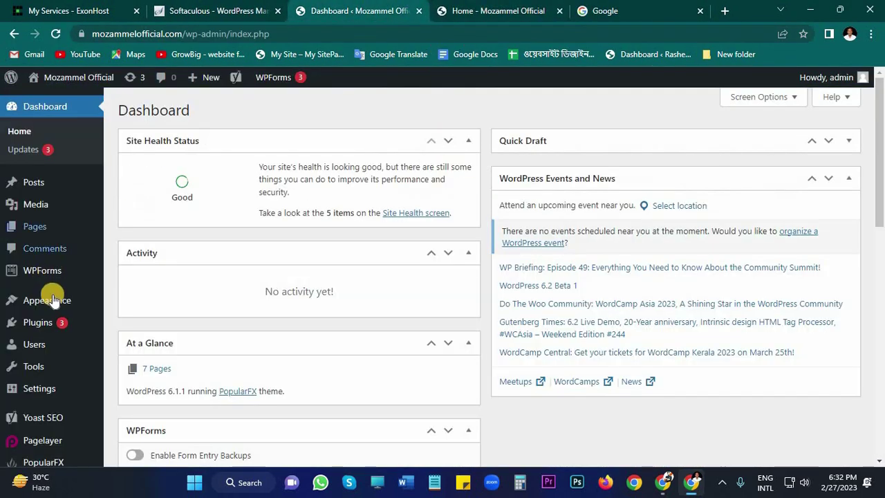
{"action": "mouse_move", "coordinate": [69, 300]}
{"action": "left_click", "coordinate": [147, 377]}
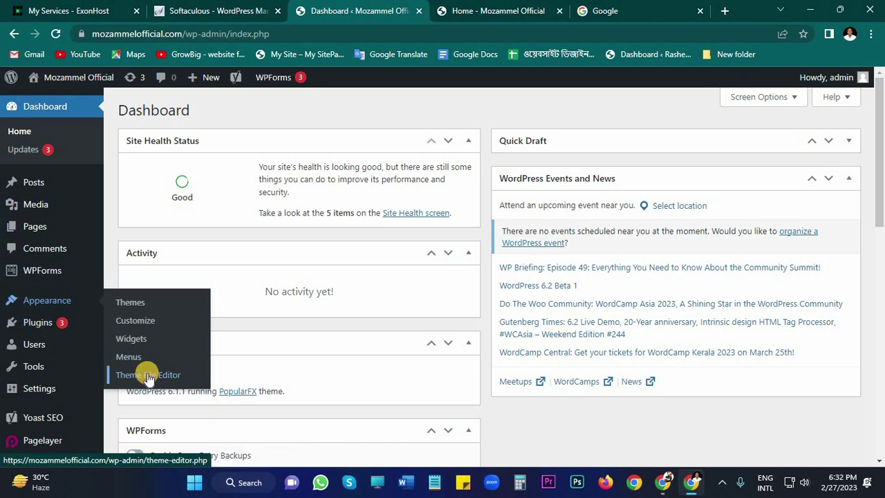
{"action": "scroll", "coordinate": [786, 366], "scroll_direction": "down", "scroll_amount": 5}
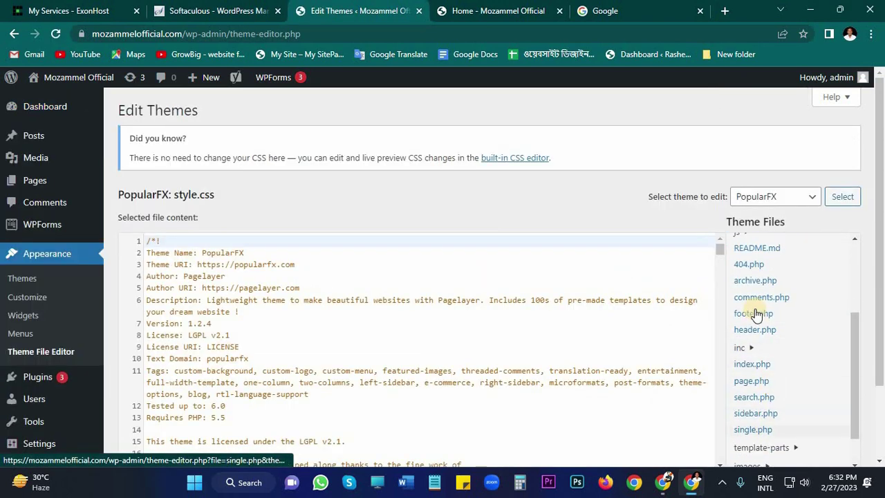
{"action": "scroll", "coordinate": [767, 307], "scroll_direction": "down", "scroll_amount": 3}
{"action": "scroll", "coordinate": [760, 297], "scroll_direction": "up", "scroll_amount": 3}
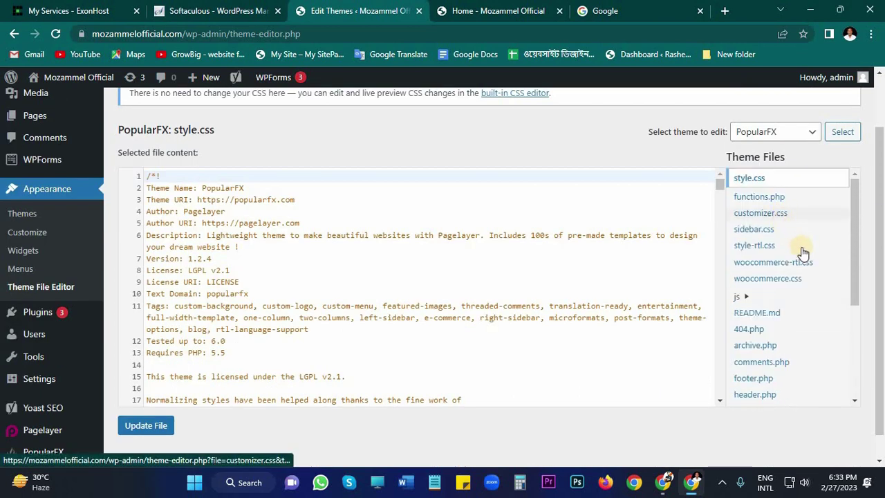
{"action": "scroll", "coordinate": [794, 310], "scroll_direction": "down", "scroll_amount": 2}
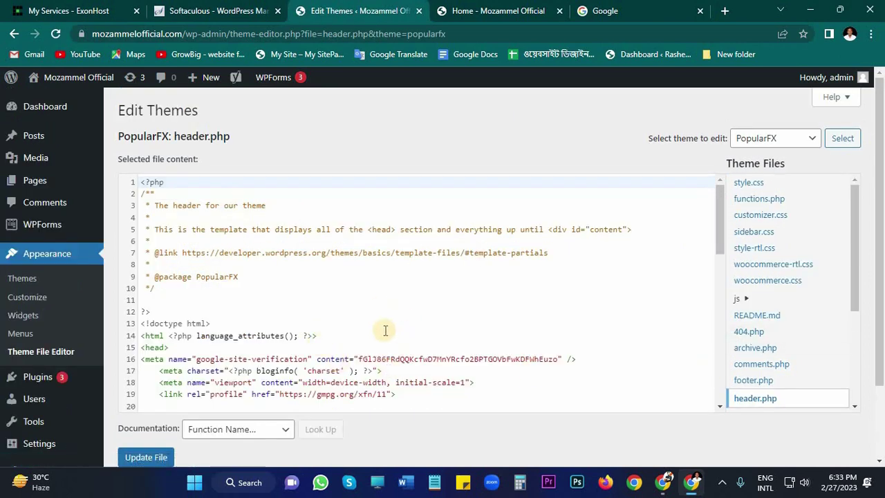
Locate the existing google-site-verification meta tag in the head section of header.php and save the file.
{"action": "scroll", "coordinate": [385, 330], "scroll_direction": "down", "scroll_amount": 3}
{"action": "double_click", "coordinate": [408, 229]}
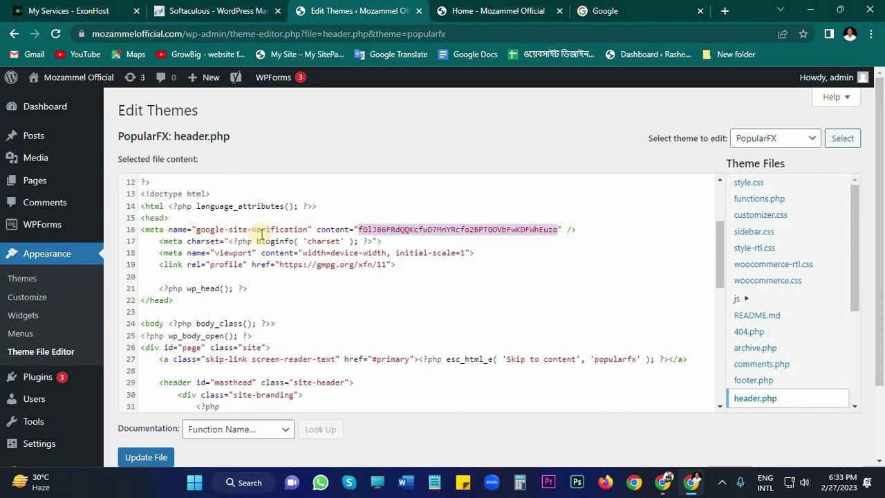
{"action": "left_click", "coordinate": [291, 231]}
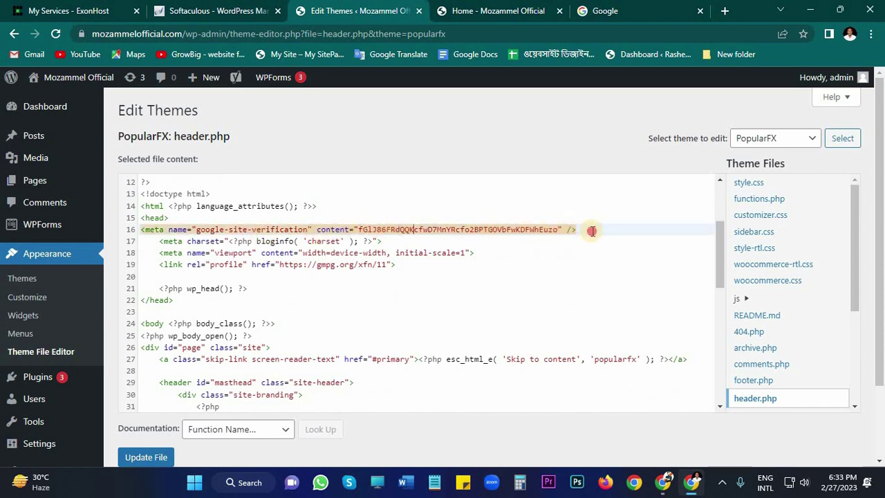
{"action": "left_click", "coordinate": [390, 246]}
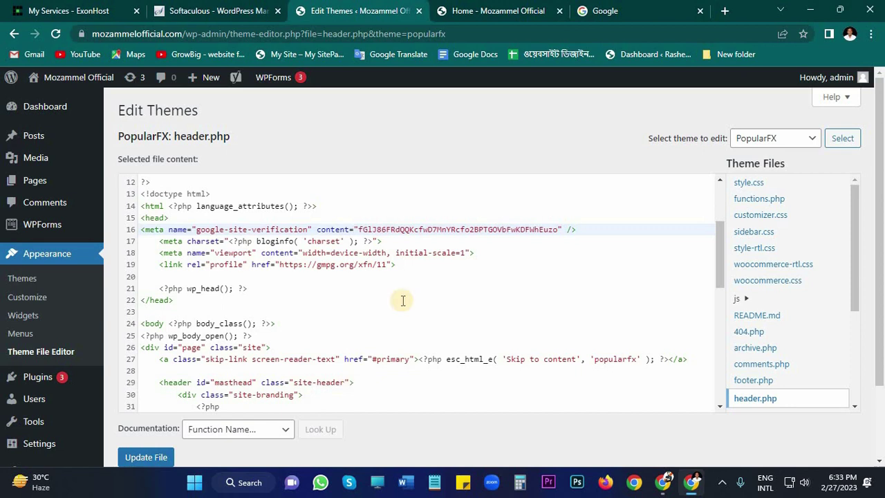
{"action": "left_click", "coordinate": [144, 460]}
Search Google for "google search console" and open the Search Console sign-in result.
{"action": "left_click", "coordinate": [611, 8]}
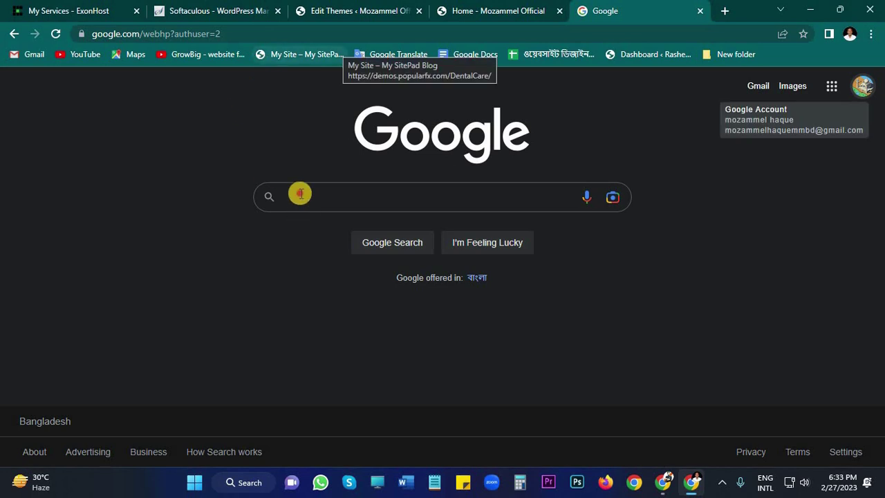
{"action": "left_click", "coordinate": [300, 194]}
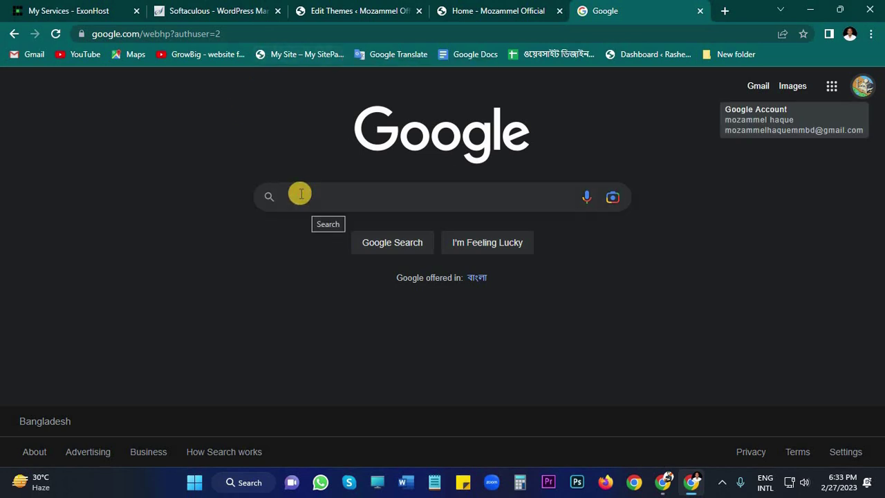
{"action": "left_click", "coordinate": [315, 264]}
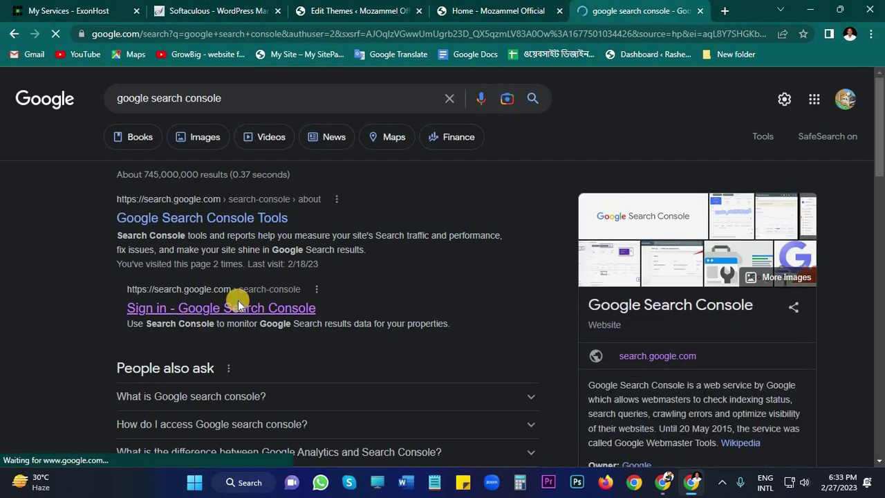
{"action": "left_click", "coordinate": [237, 304]}
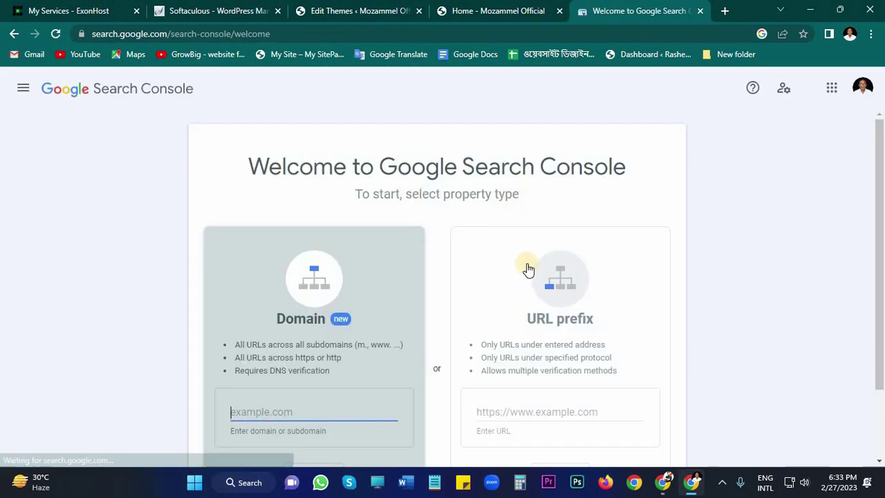
Add a URL prefix property in Search Console using the home page address copied from the live site.
{"action": "scroll", "coordinate": [501, 338], "scroll_direction": "down", "scroll_amount": 1}
{"action": "left_click", "coordinate": [491, 341]}
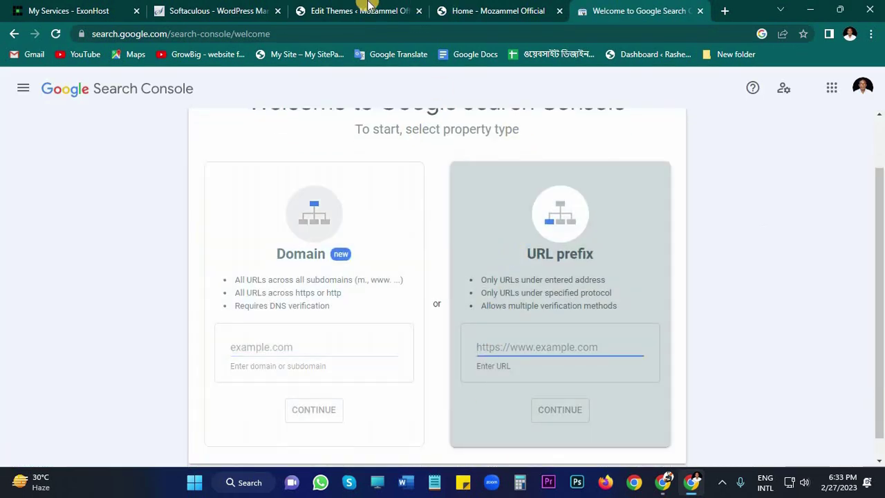
{"action": "left_click", "coordinate": [497, 11]}
{"action": "left_click", "coordinate": [237, 34]}
{"action": "key", "text": "ctrl+c"}
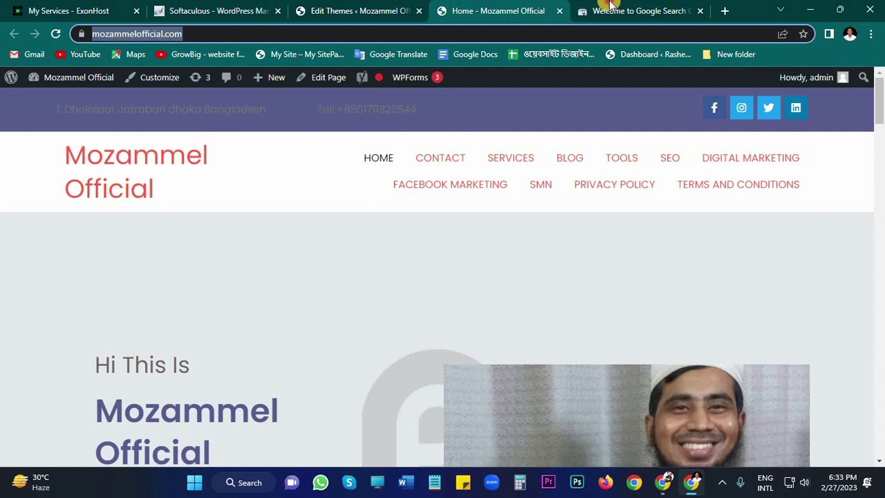
{"action": "key", "text": "BackSpace"}
{"action": "key", "text": "ctrl+Tab"}
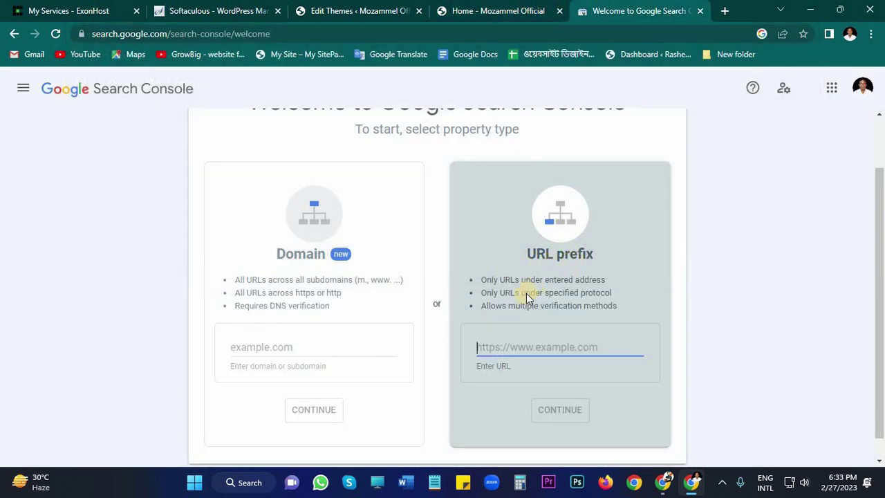
{"action": "key", "text": "ctrl+v"}
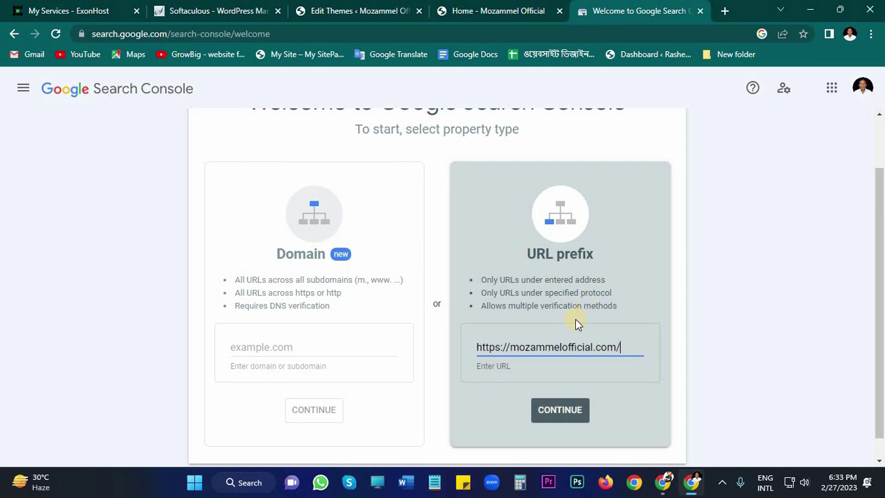
{"action": "left_click", "coordinate": [566, 409]}
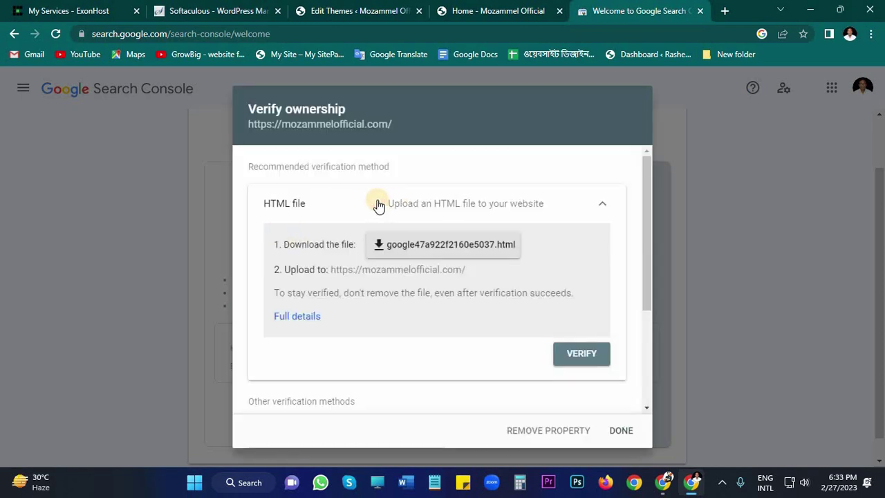
Copy the meta tag from the HTML tag verification method and return to header.php in the WordPress theme editor.
{"action": "left_click", "coordinate": [377, 205]}
{"action": "scroll", "coordinate": [323, 318], "scroll_direction": "down", "scroll_amount": 1}
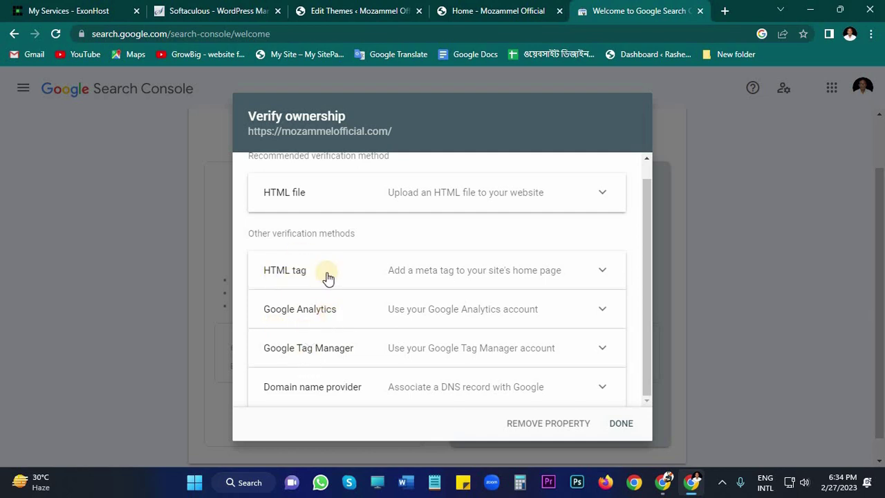
{"action": "left_click", "coordinate": [352, 272]}
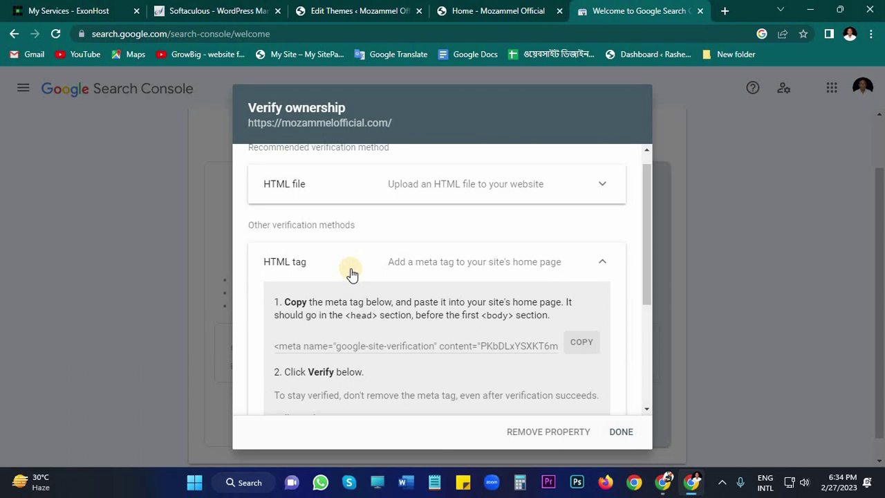
{"action": "triple_click", "coordinate": [354, 315]}
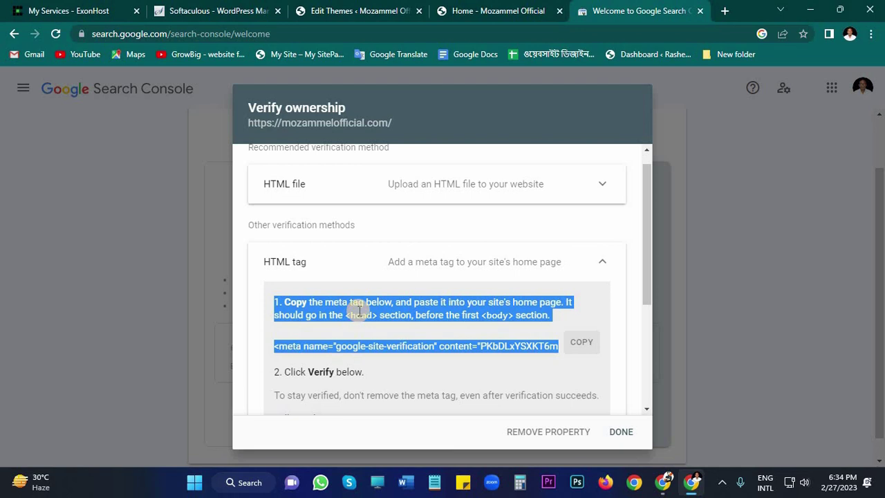
{"action": "left_click", "coordinate": [389, 343]}
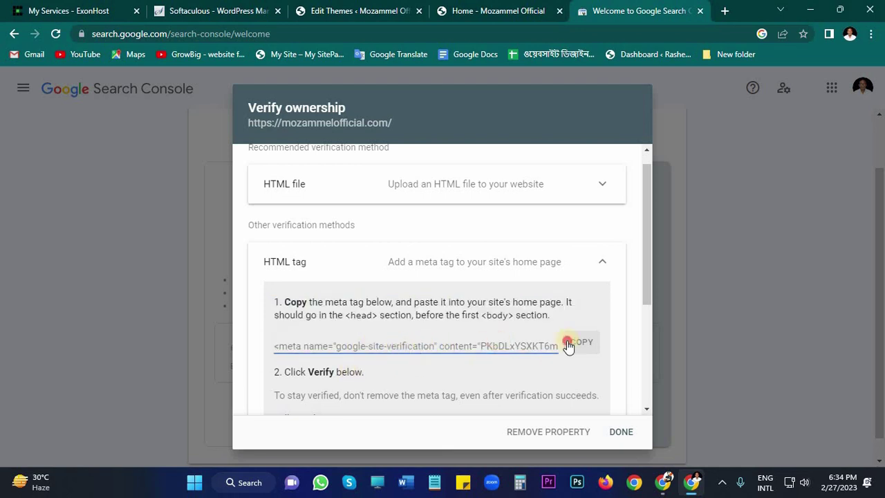
{"action": "left_click_drag", "start_coordinate": [399, 344], "coordinate": [563, 340]}
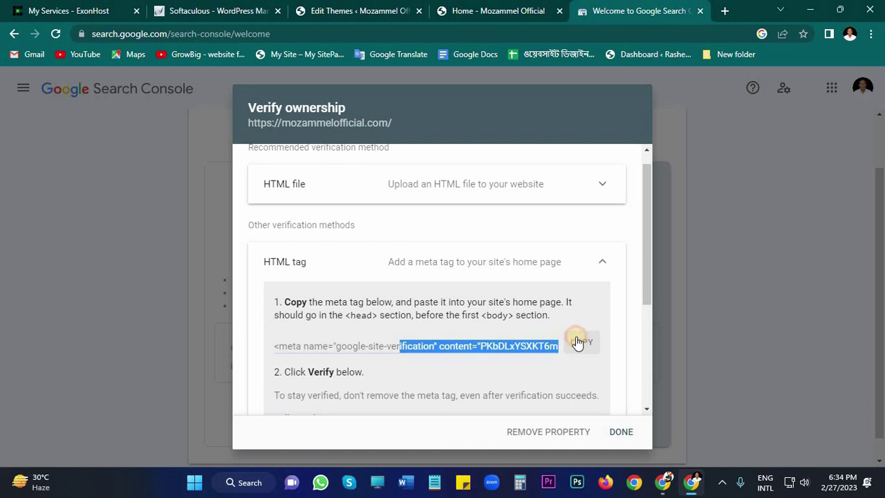
{"action": "left_click", "coordinate": [581, 342]}
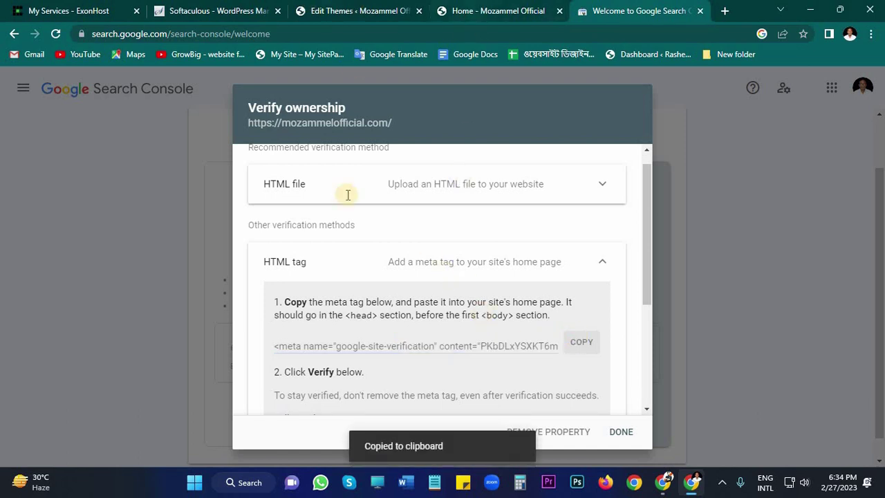
{"action": "key", "text": "ctrl+3"}
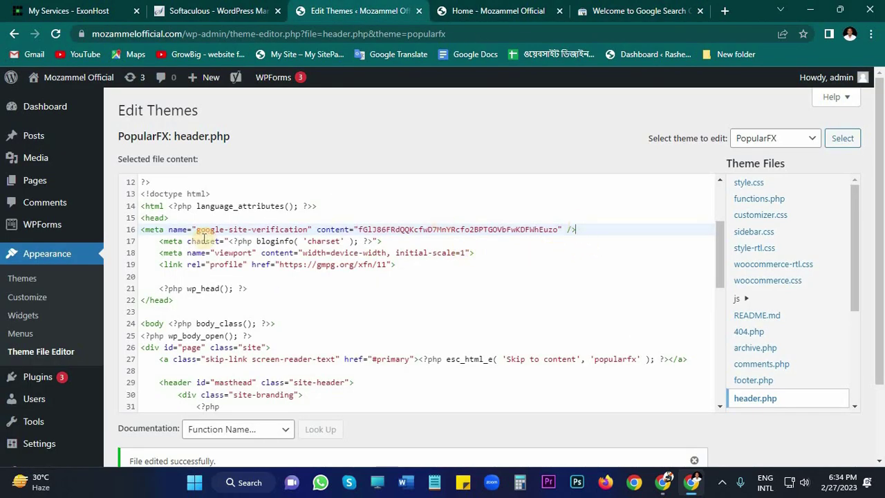
Paste the copied Search Console verification meta tag on a new, unindented line directly below the opening head tag in header.php.
{"action": "left_click", "coordinate": [179, 219]}
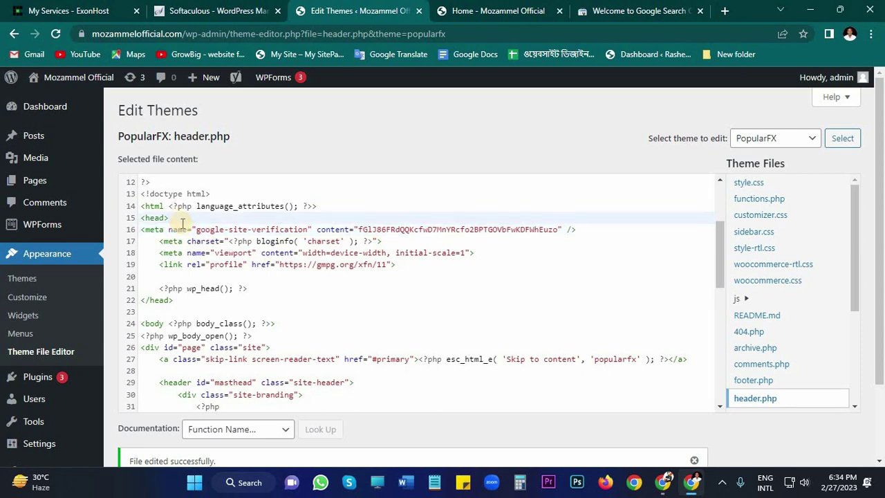
{"action": "key", "text": "Return"}
{"action": "key", "text": "ctrl+v"}
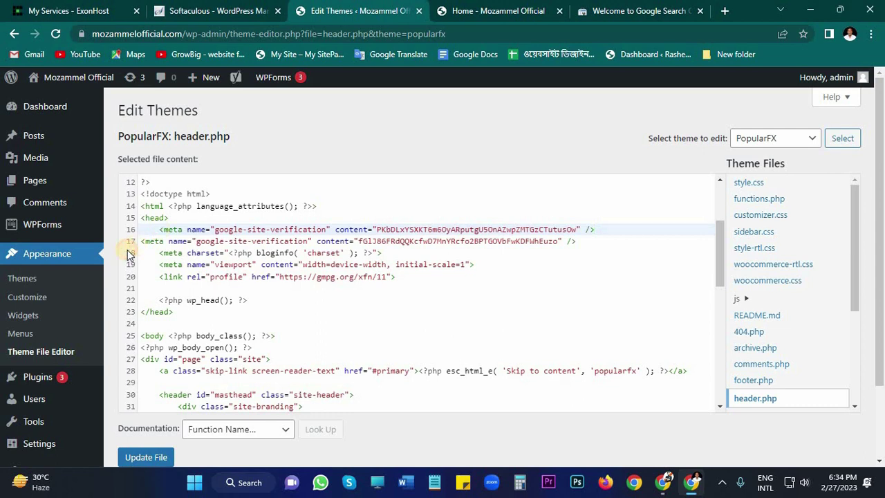
{"action": "key", "text": "shift+Home"}
{"action": "key", "text": "shift+Tab"}
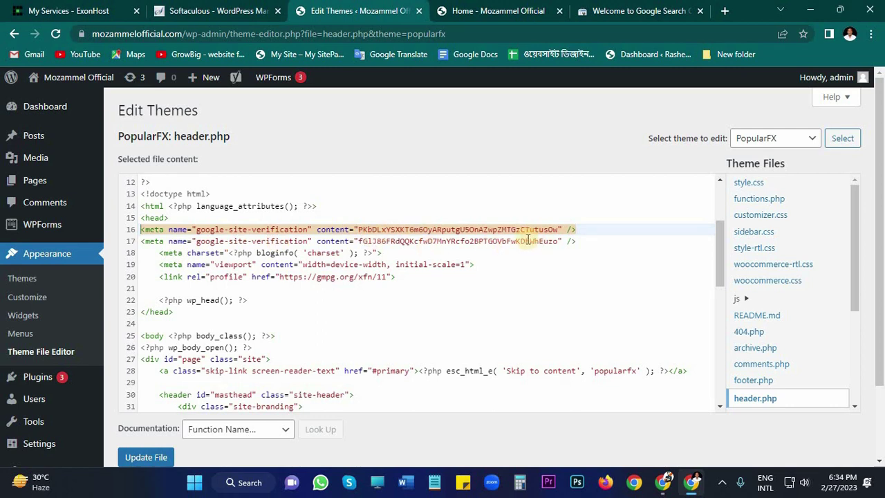
Delete the older google-site-verification meta tag line below the new one in header.php.
{"action": "triple_click", "coordinate": [405, 242]}
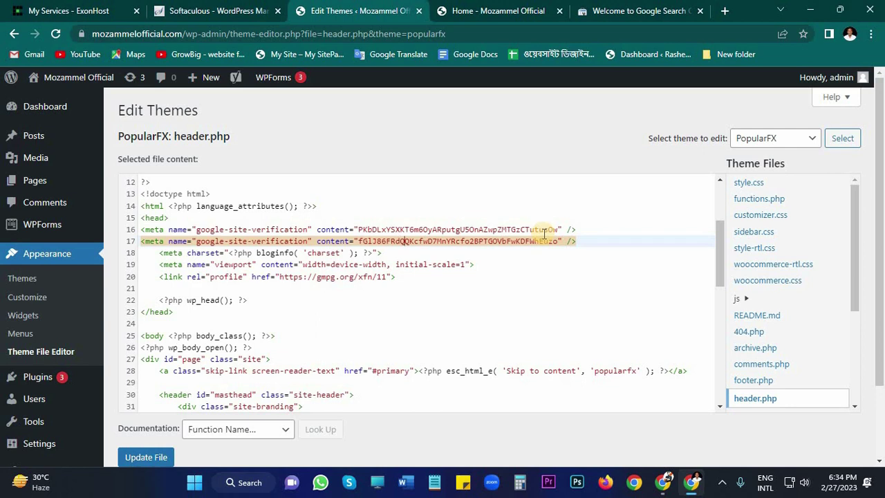
{"action": "key", "text": "BackSpace"}
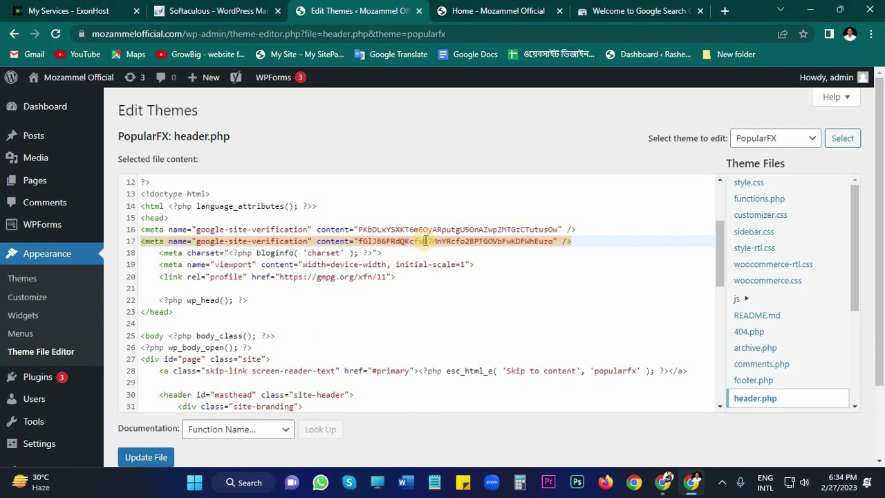
{"action": "key", "text": "BackSpace"}
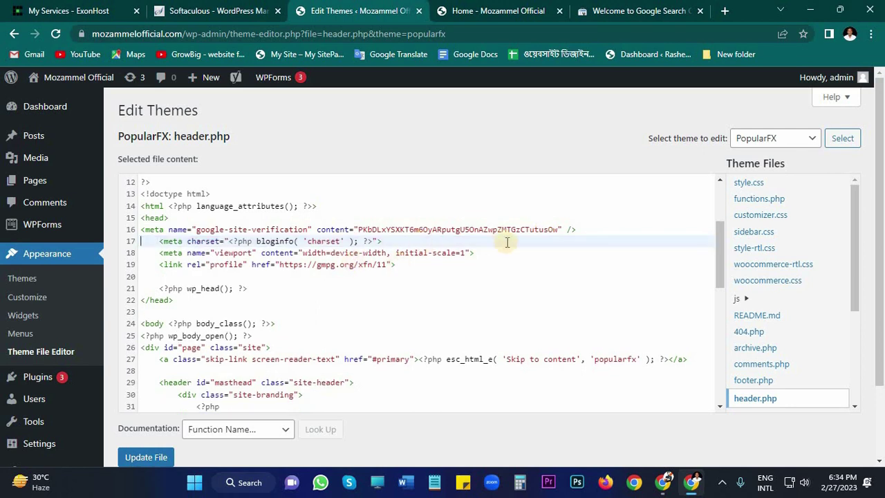
{"action": "key", "text": "Left"}
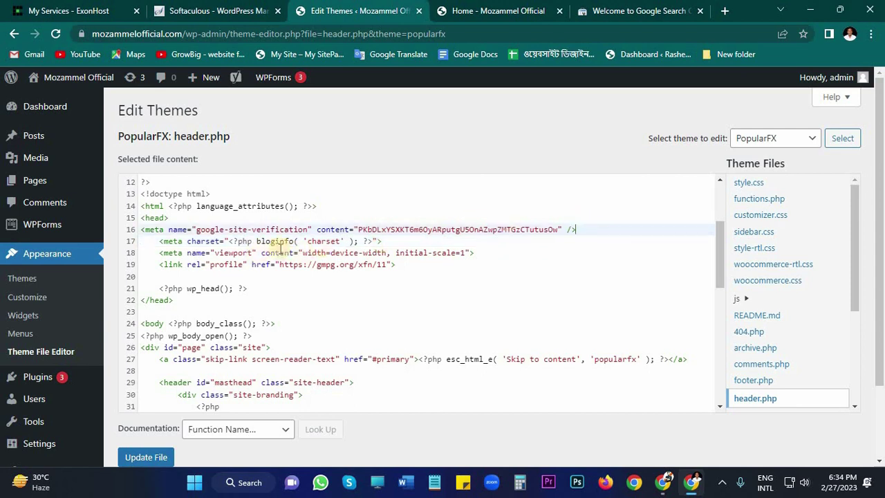
Save header.php and reload the theme editor to check the verification tag in the head section.
{"action": "scroll", "coordinate": [264, 319], "scroll_direction": "down", "scroll_amount": 2}
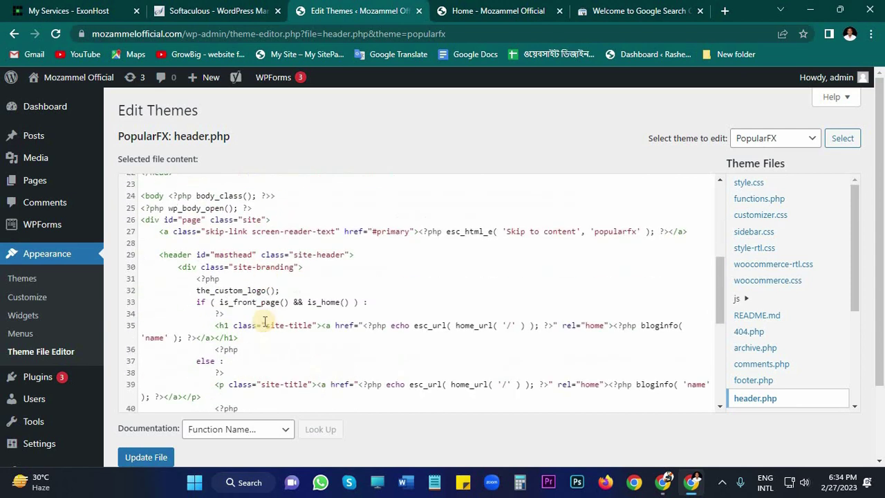
{"action": "scroll", "coordinate": [227, 404], "scroll_direction": "down", "scroll_amount": 5}
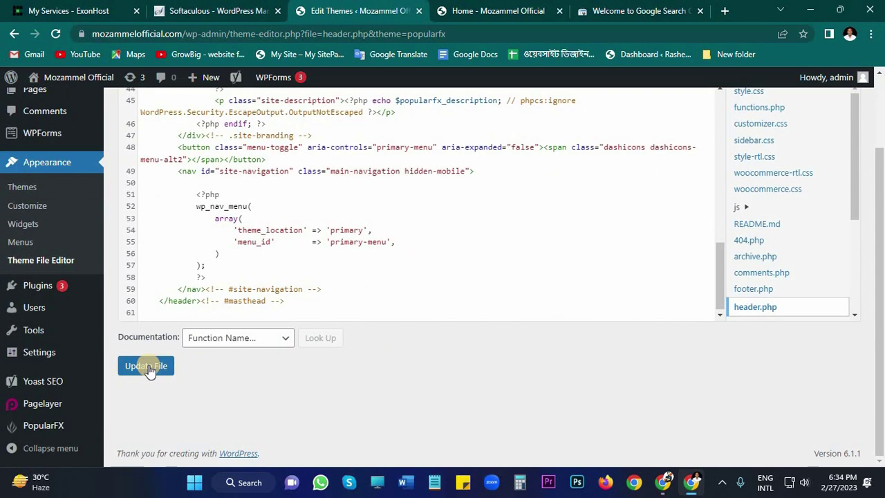
{"action": "left_click", "coordinate": [148, 368]}
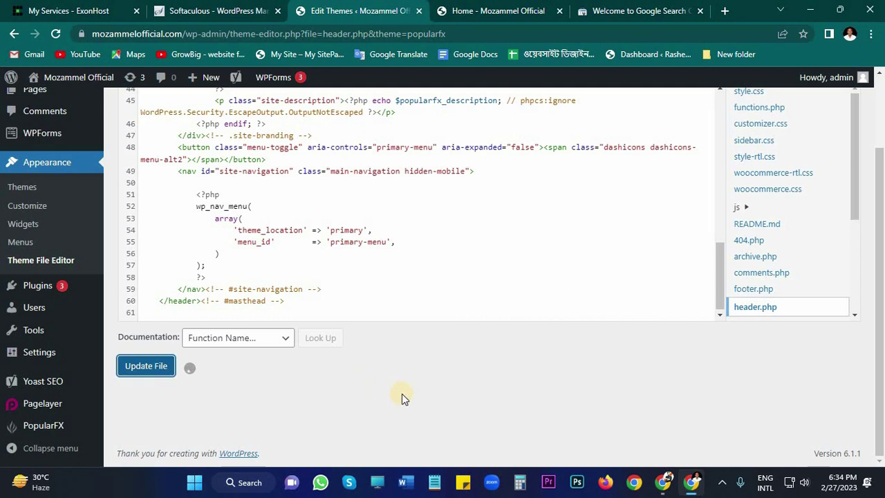
{"action": "scroll", "coordinate": [203, 180], "scroll_direction": "up", "scroll_amount": 2}
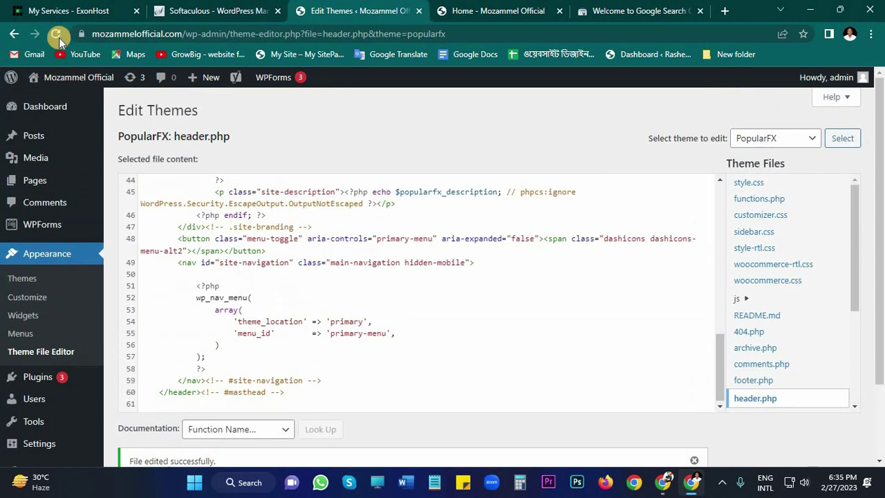
{"action": "left_click", "coordinate": [56, 33]}
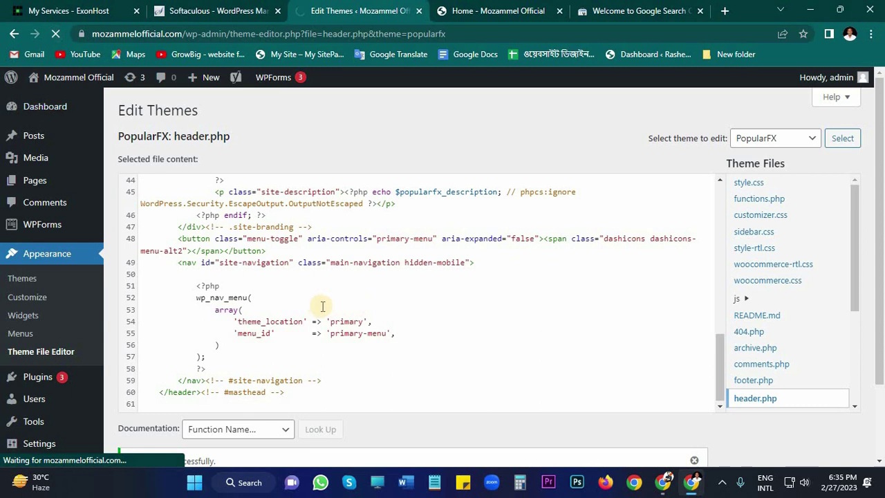
{"action": "scroll", "coordinate": [356, 304], "scroll_direction": "down", "scroll_amount": 1}
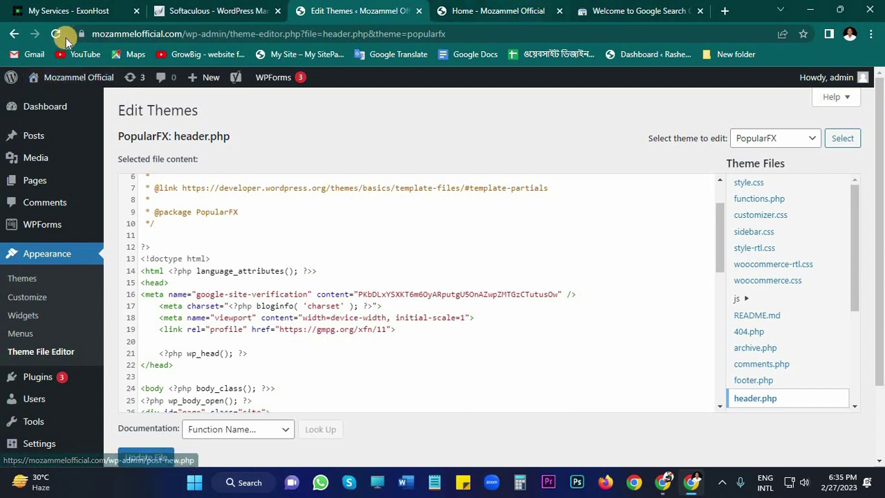
Open the live home page's source and examine its head section for the verification meta tag.
{"action": "left_click", "coordinate": [518, 7]}
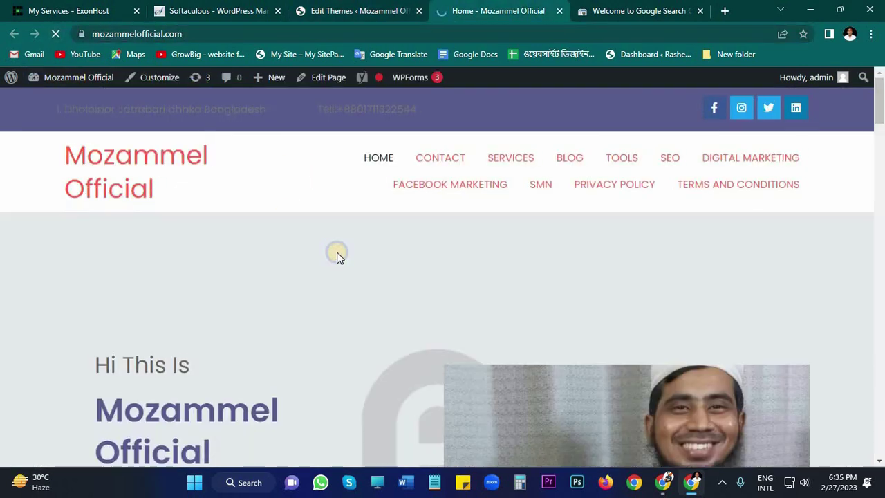
{"action": "right_click", "coordinate": [335, 253]}
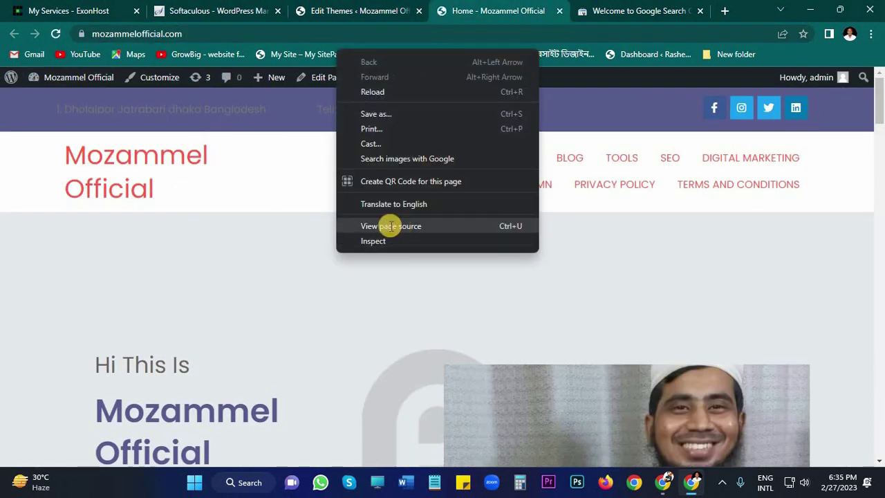
{"action": "left_click", "coordinate": [384, 226]}
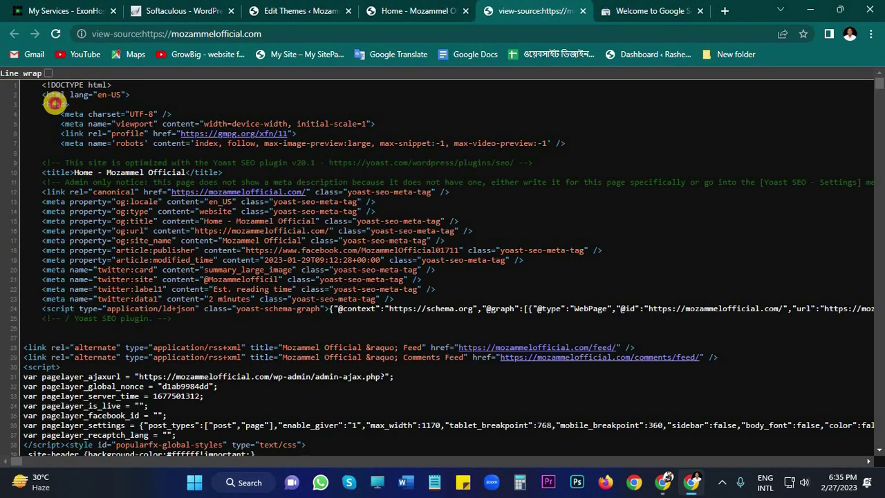
{"action": "double_click", "coordinate": [56, 105]}
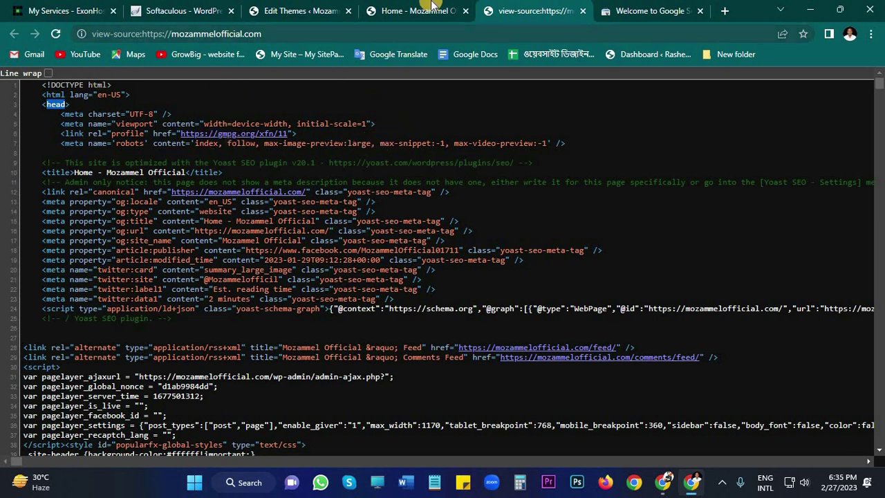
Review the HTML file and HTML tag verification methods in Search Console's Verify ownership dialog.
{"action": "key", "text": "ctrl+Tab"}
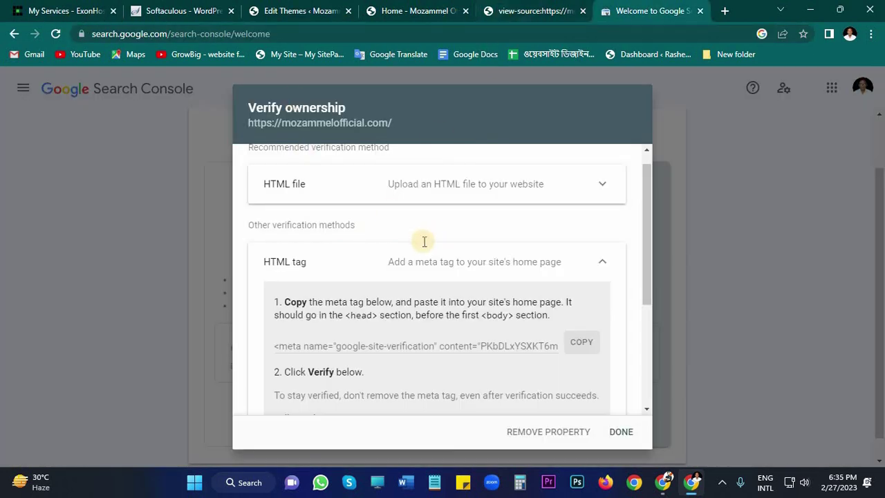
{"action": "scroll", "coordinate": [424, 242], "scroll_direction": "down", "scroll_amount": 1}
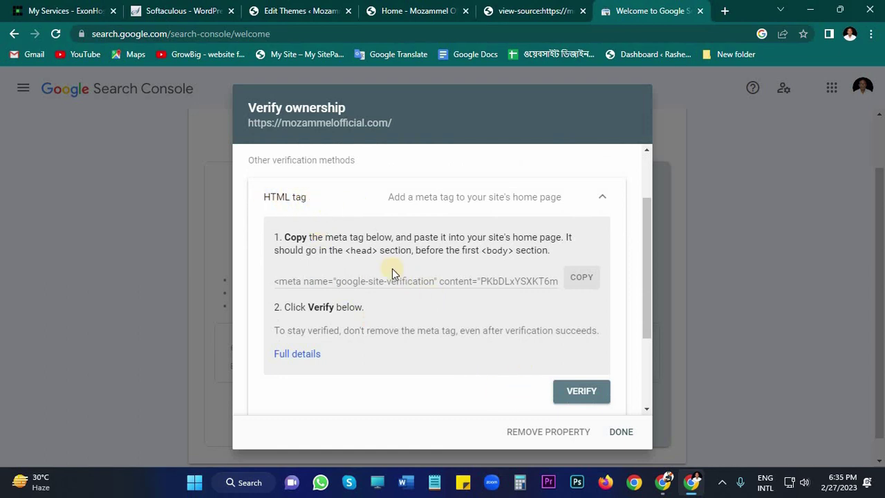
{"action": "scroll", "coordinate": [329, 252], "scroll_direction": "up", "scroll_amount": 2}
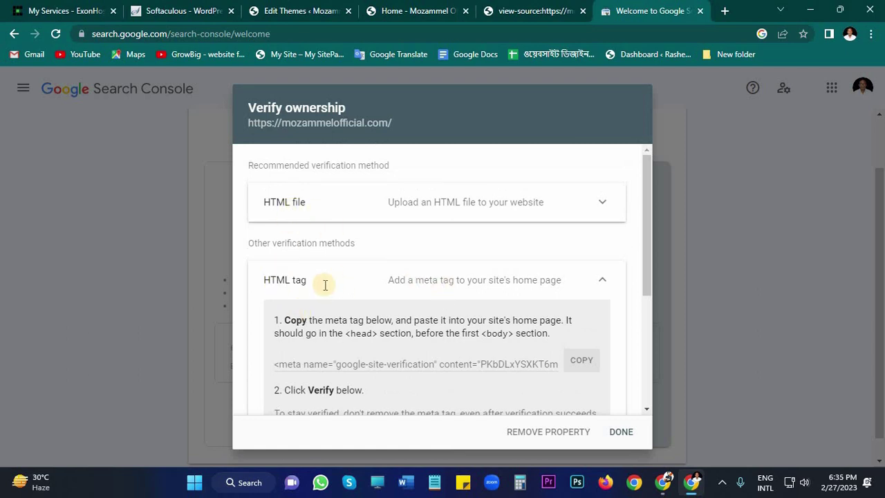
{"action": "scroll", "coordinate": [446, 228], "scroll_direction": "down", "scroll_amount": 2}
{"action": "scroll", "coordinate": [311, 221], "scroll_direction": "up", "scroll_amount": 2}
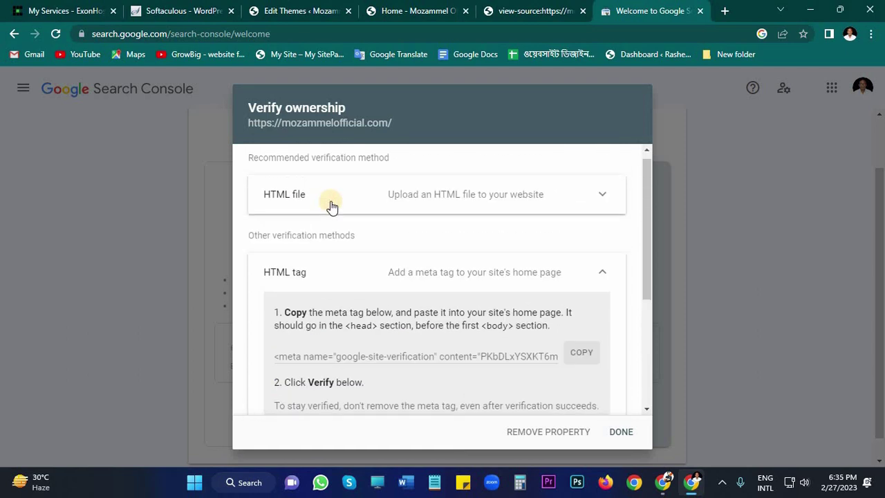
{"action": "left_click", "coordinate": [425, 203]}
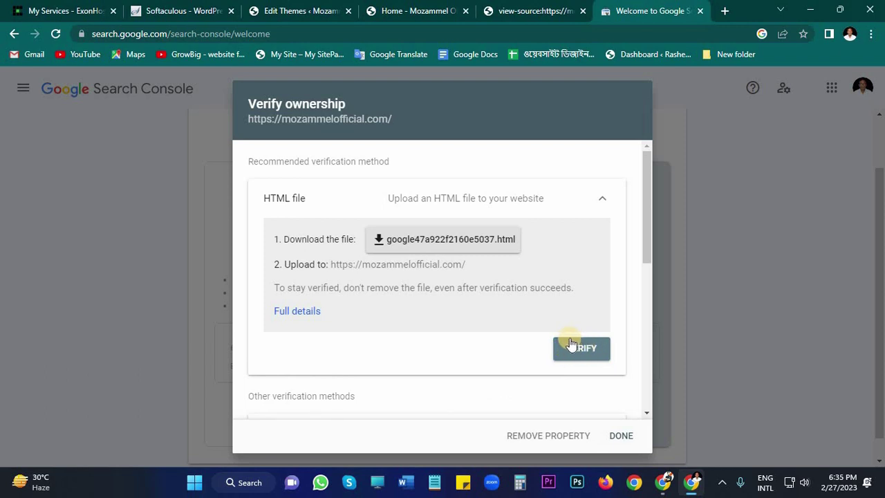
{"action": "left_click", "coordinate": [390, 201]}
{"action": "left_click", "coordinate": [322, 287]}
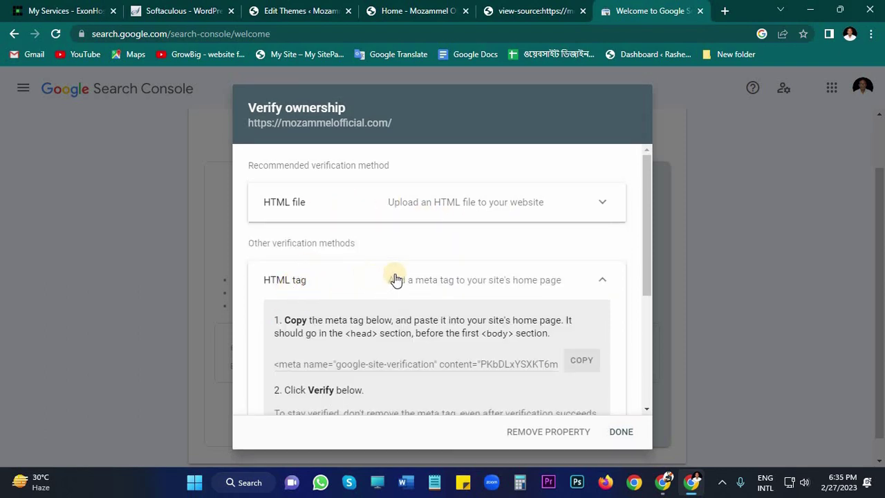
Try to verify the site's ownership in Search Console with the HTML tag method, and dismiss the result.
{"action": "scroll", "coordinate": [402, 217], "scroll_direction": "down", "scroll_amount": 1}
{"action": "scroll", "coordinate": [526, 311], "scroll_direction": "down", "scroll_amount": 1}
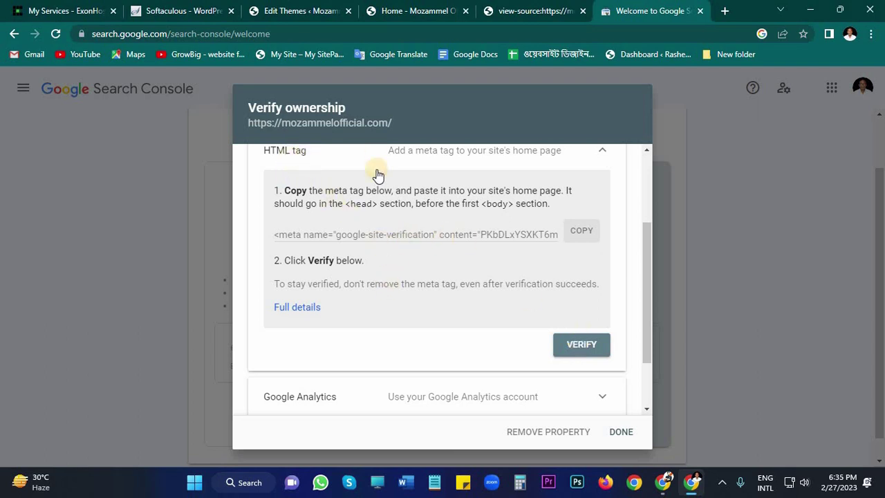
{"action": "left_click", "coordinate": [577, 352]}
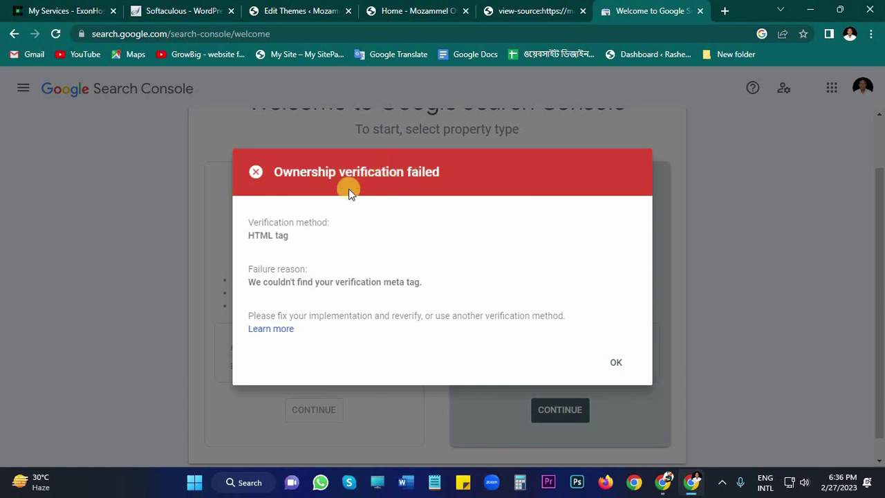
{"action": "left_click", "coordinate": [616, 364]}
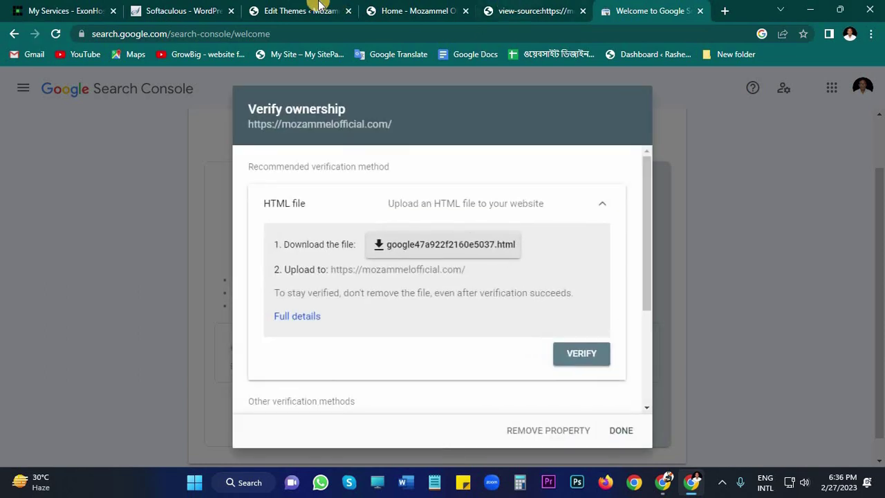
Remove the google-site-verification meta tag line from header.php in the WordPress theme editor and save the file.
{"action": "left_click", "coordinate": [318, 6]}
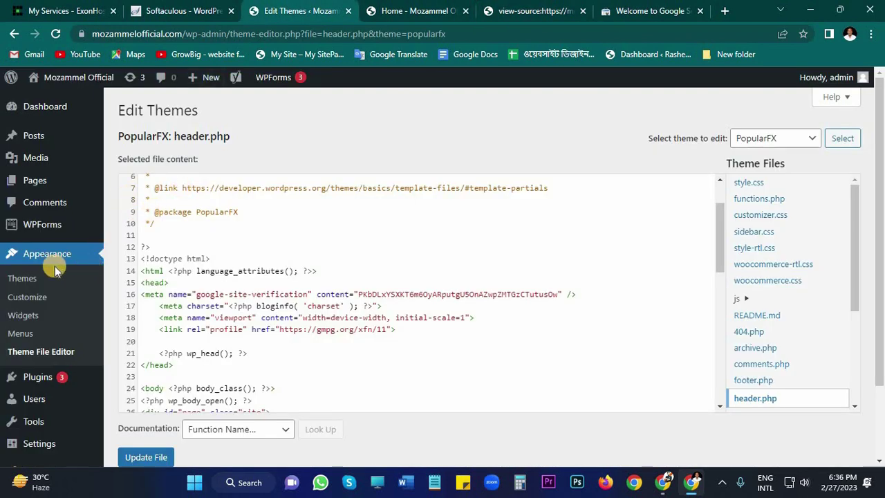
{"action": "scroll", "coordinate": [55, 266], "scroll_direction": "down", "scroll_amount": 1}
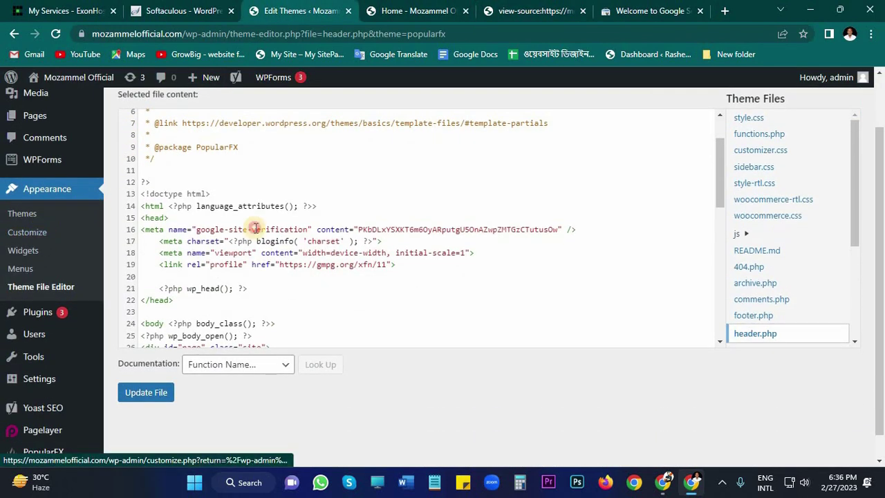
{"action": "triple_click", "coordinate": [255, 228]}
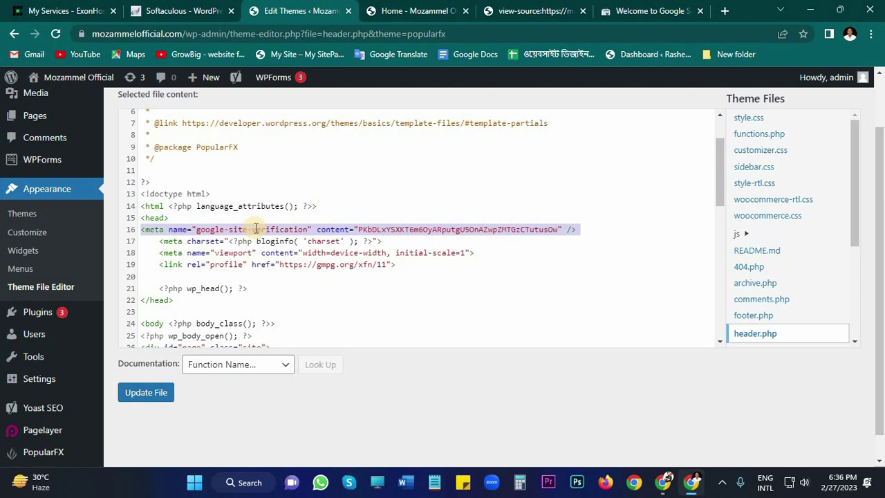
{"action": "key", "text": "Delete"}
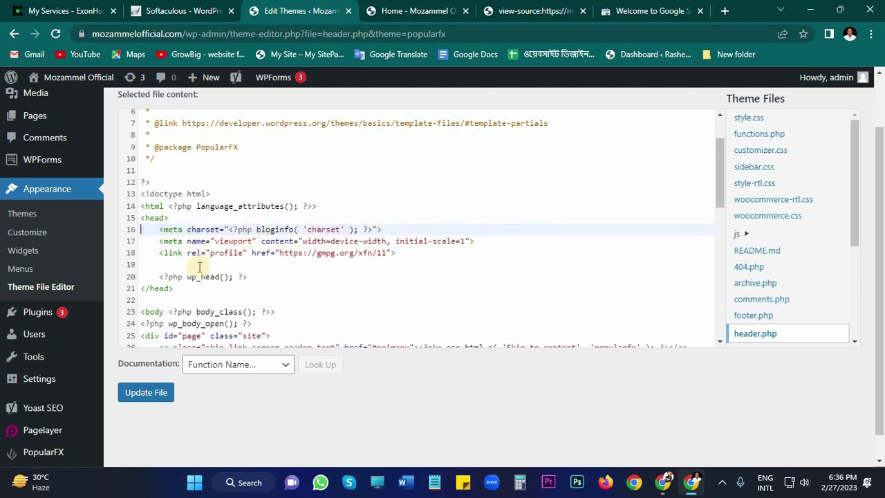
{"action": "left_click", "coordinate": [142, 391]}
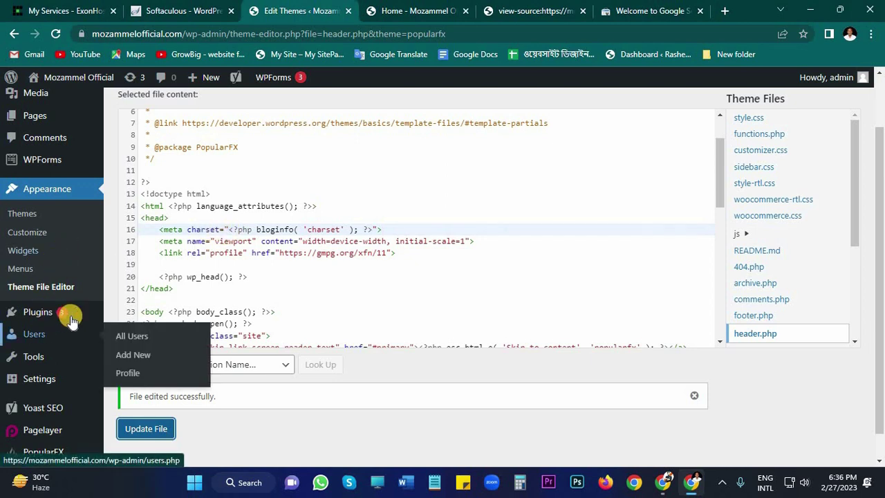
Open the page for adding WordPress plugins, search for "header fo" and browse the results.
{"action": "mouse_move", "coordinate": [55, 314]}
{"action": "left_click", "coordinate": [154, 333]}
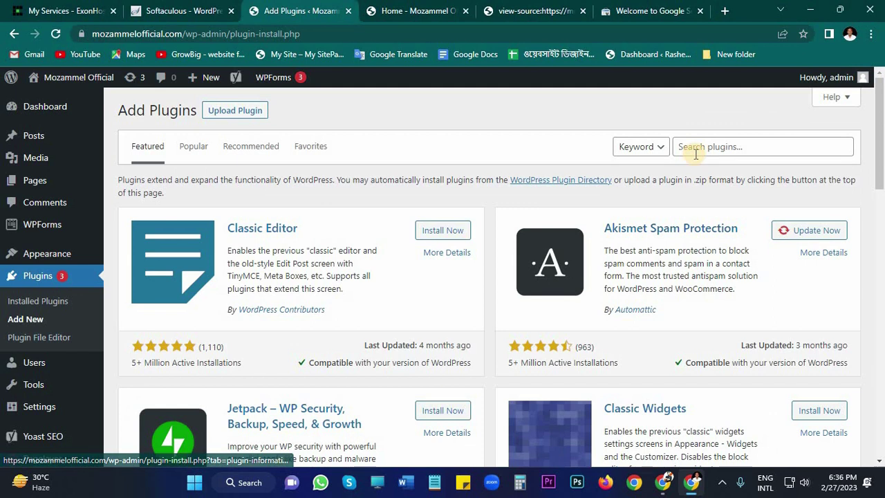
{"action": "left_click", "coordinate": [695, 153]}
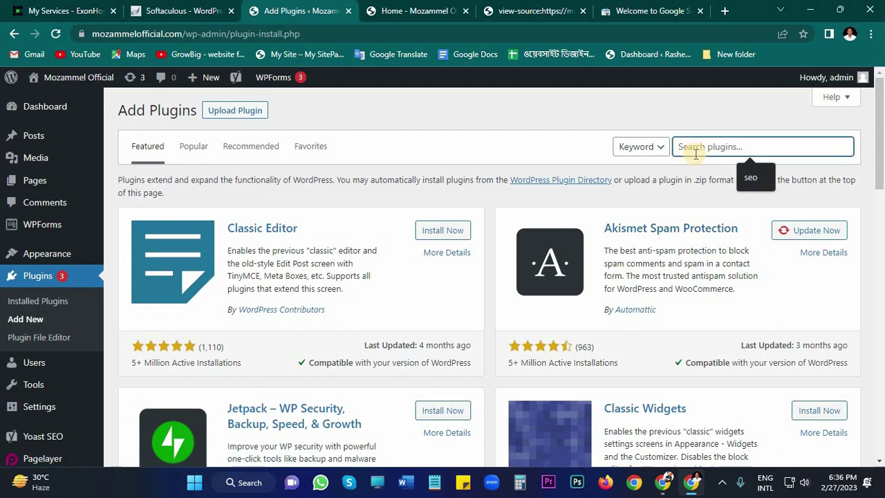
{"action": "type", "text": "header"}
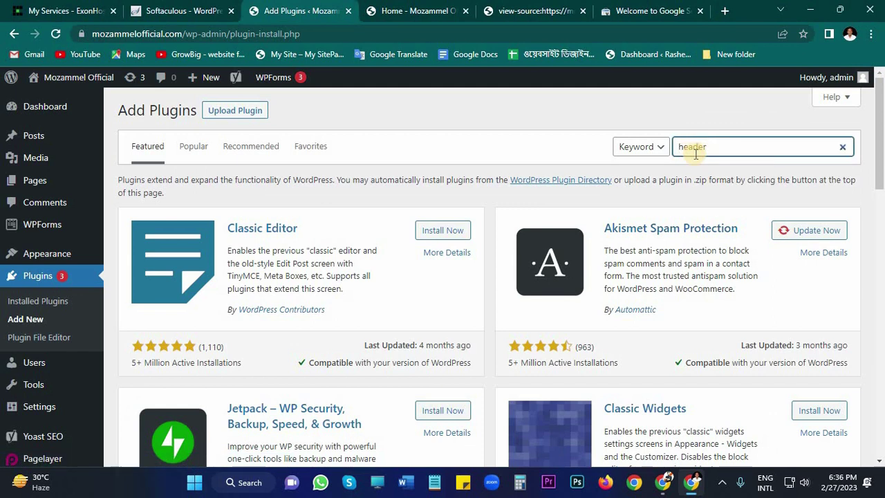
{"action": "type", "text": " fo"}
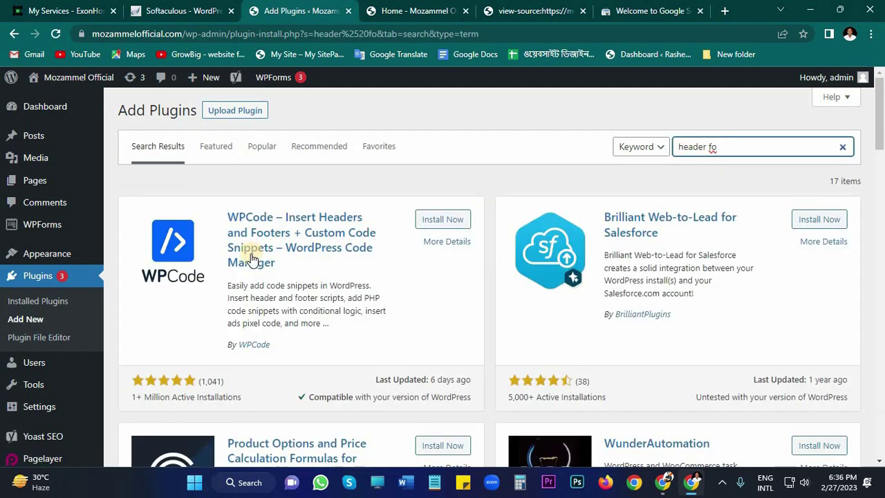
{"action": "scroll", "coordinate": [583, 290], "scroll_direction": "down", "scroll_amount": 9}
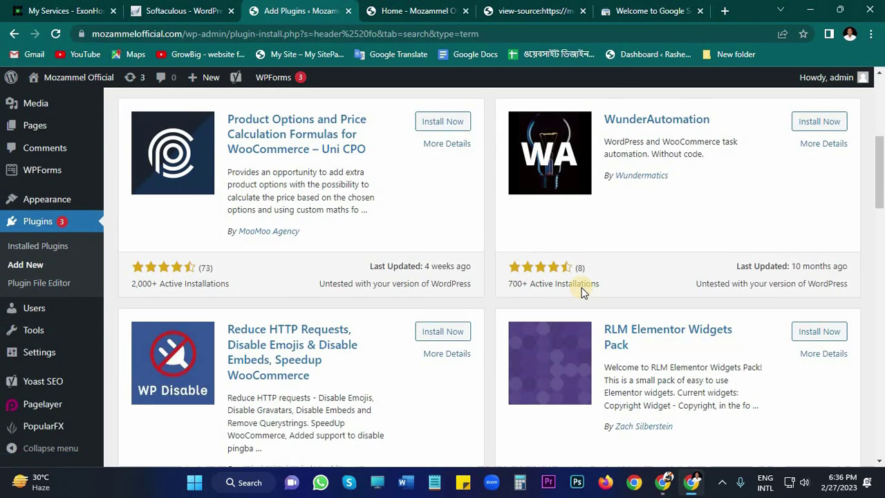